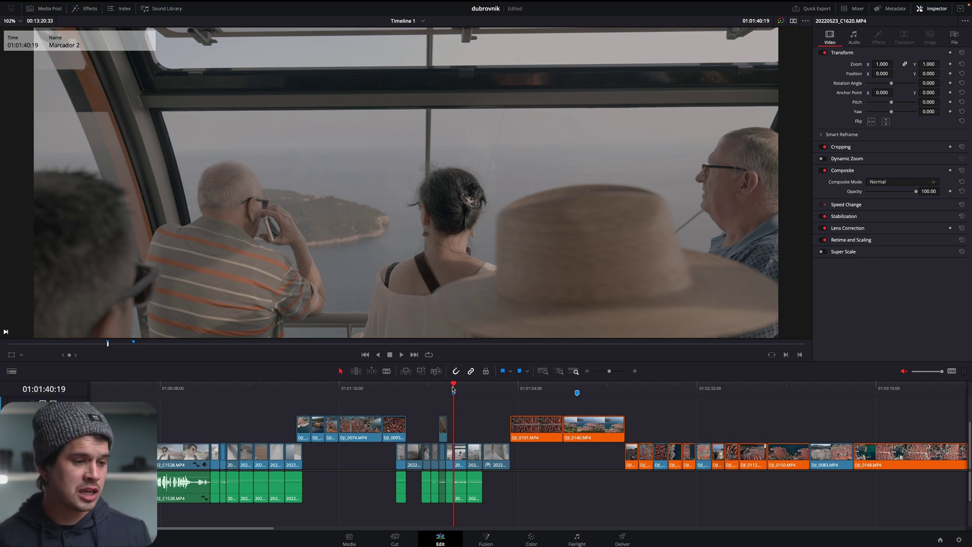
Jump to Marcador 1 on the Dubrovnik aerial shot in the timeline.
{"action": "left_click", "coordinate": [576, 389]}
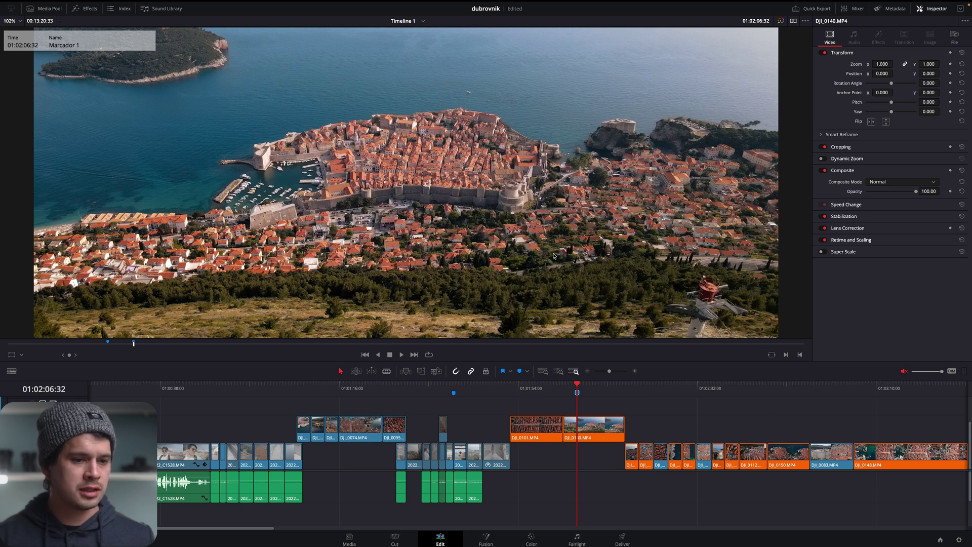
Set colour science to DaVinci YRGB Color Managed, automatic colour management off, processing mode Custom.
{"action": "left_click", "coordinate": [958, 541]}
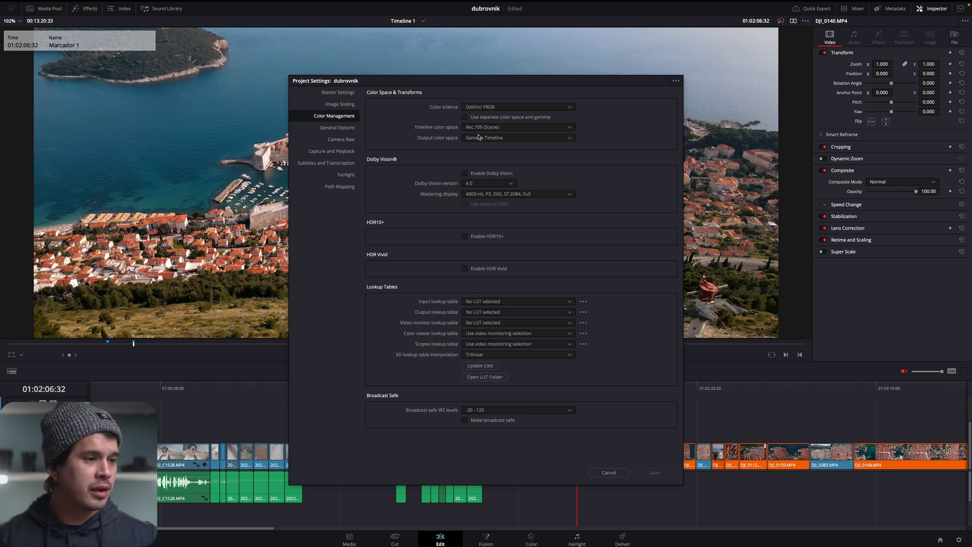
{"action": "left_click", "coordinate": [488, 108]}
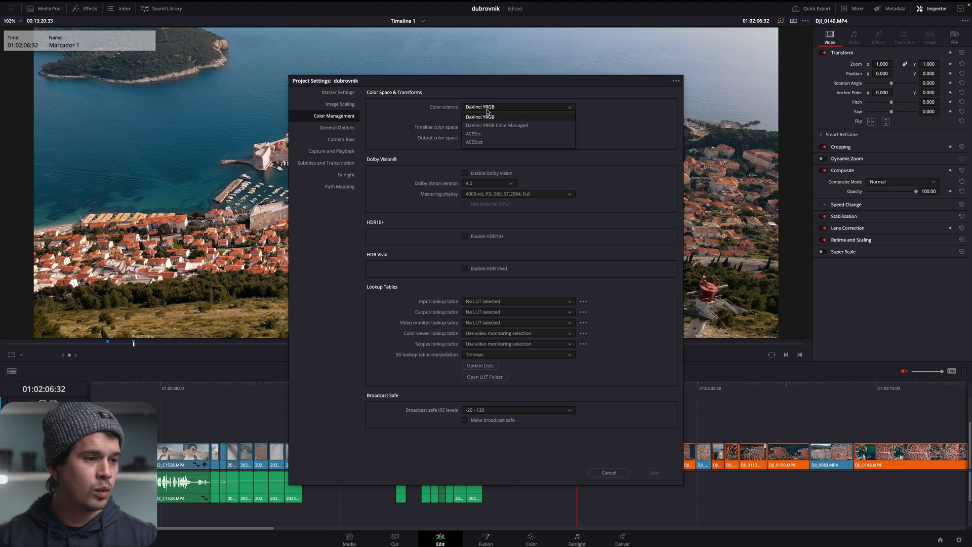
{"action": "left_click", "coordinate": [519, 125]}
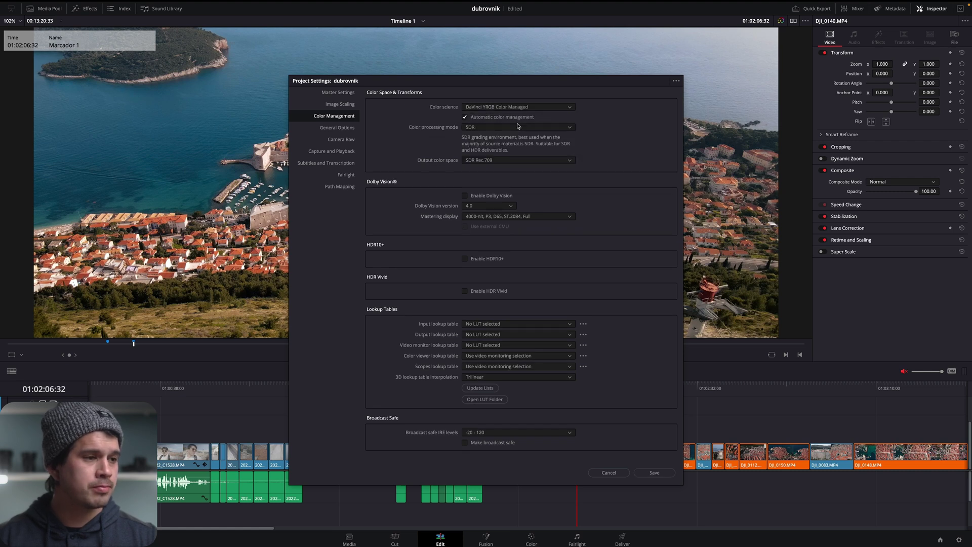
{"action": "left_click", "coordinate": [465, 117]}
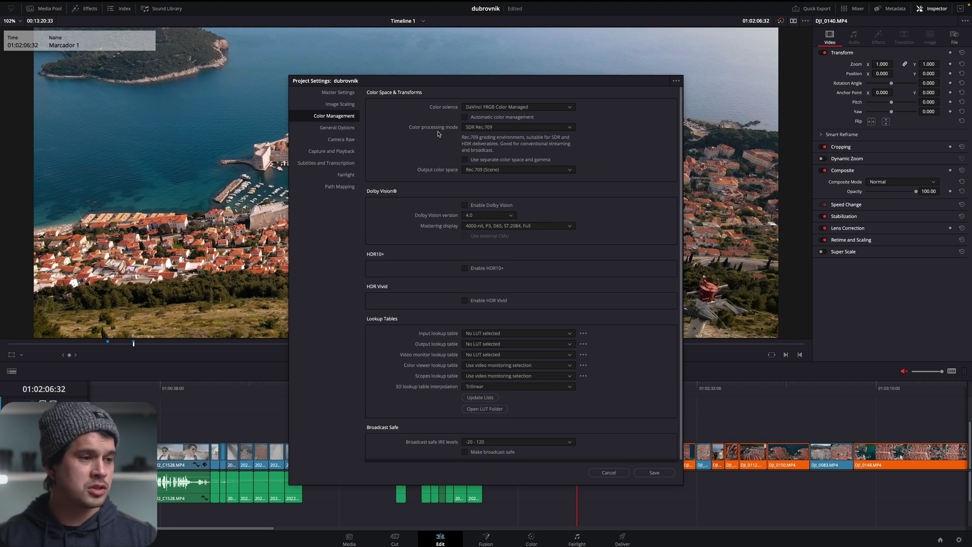
{"action": "left_click", "coordinate": [480, 129]}
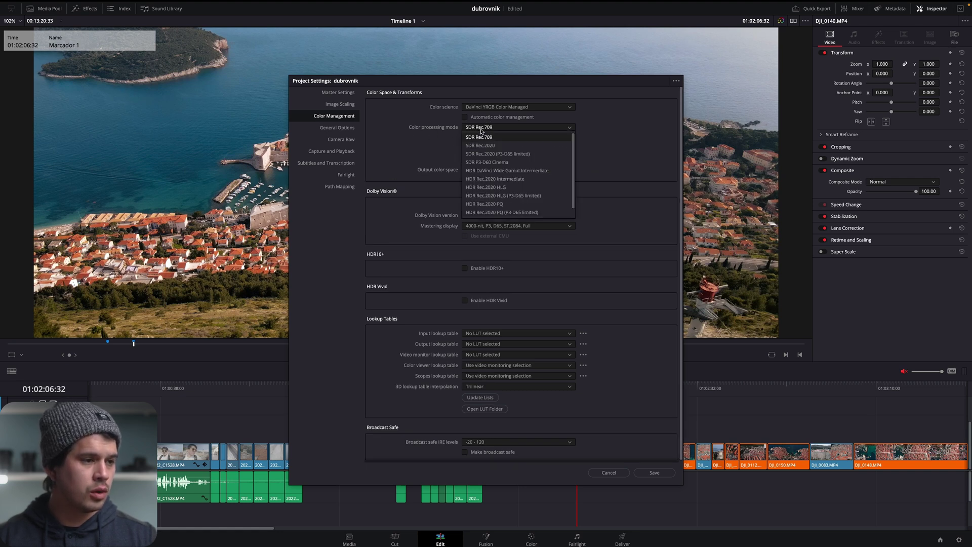
{"action": "left_click", "coordinate": [484, 213]}
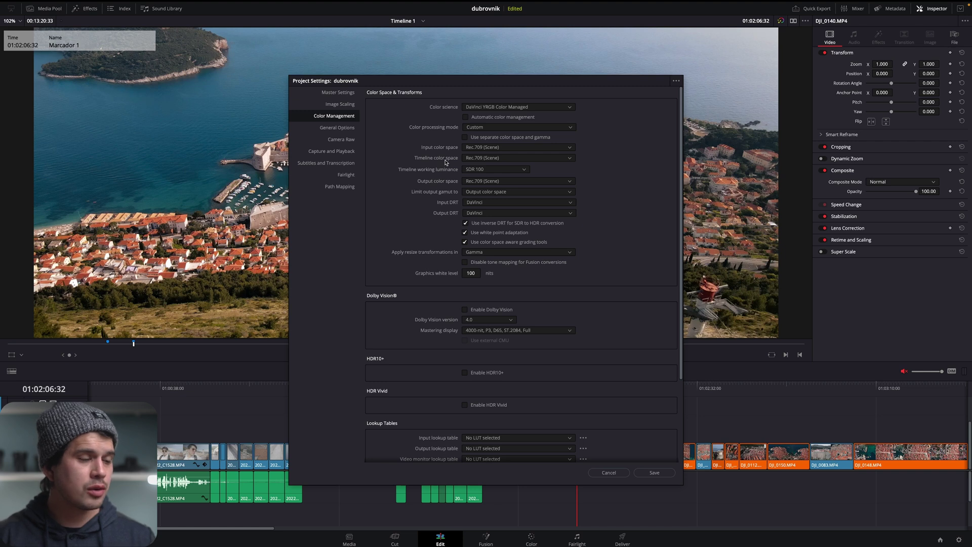
Choose Rec.709-A for both timeline and output colour space, then save the Color Management settings.
{"action": "left_click", "coordinate": [478, 158]}
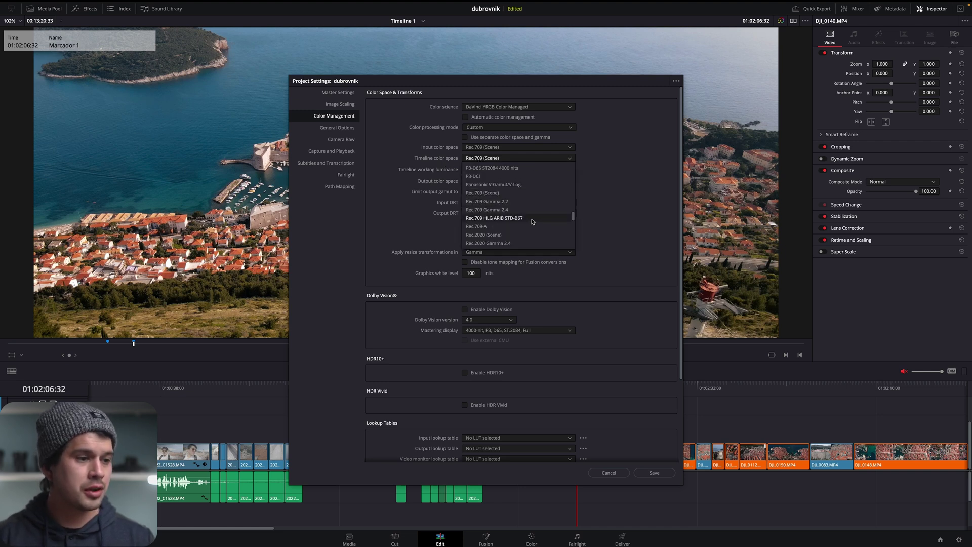
{"action": "left_click", "coordinate": [486, 227]}
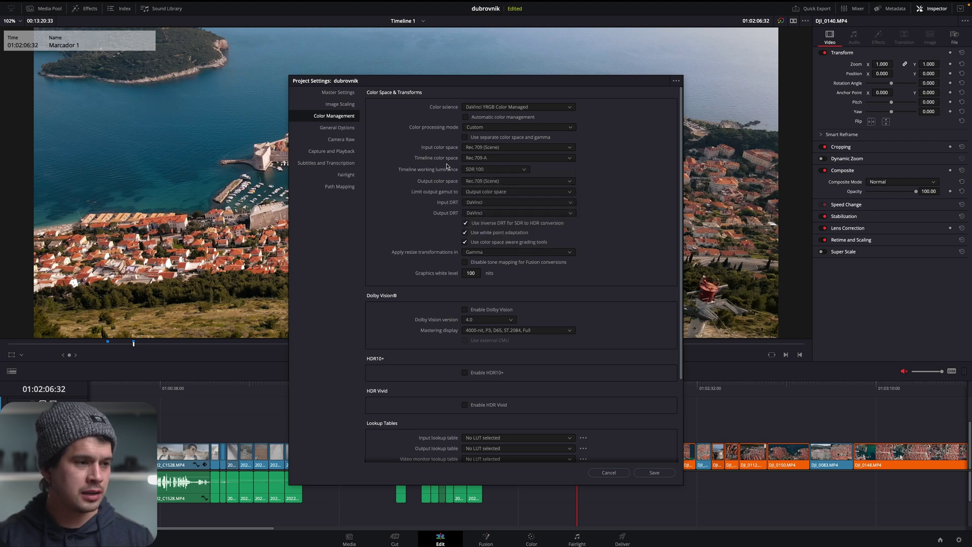
{"action": "left_click", "coordinate": [503, 182]}
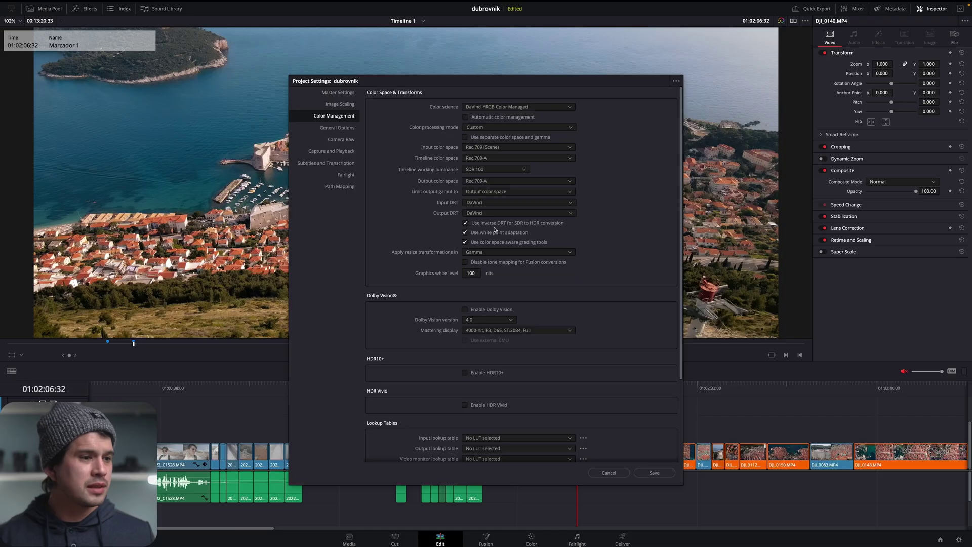
{"action": "left_click_drag", "start_coordinate": [489, 83], "coordinate": [713, 51]}
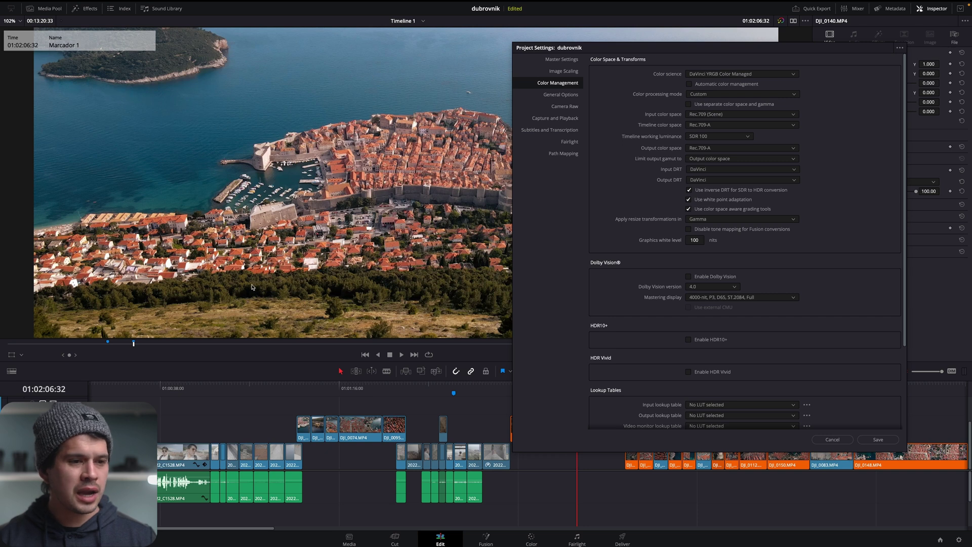
{"action": "left_click", "coordinate": [871, 440]}
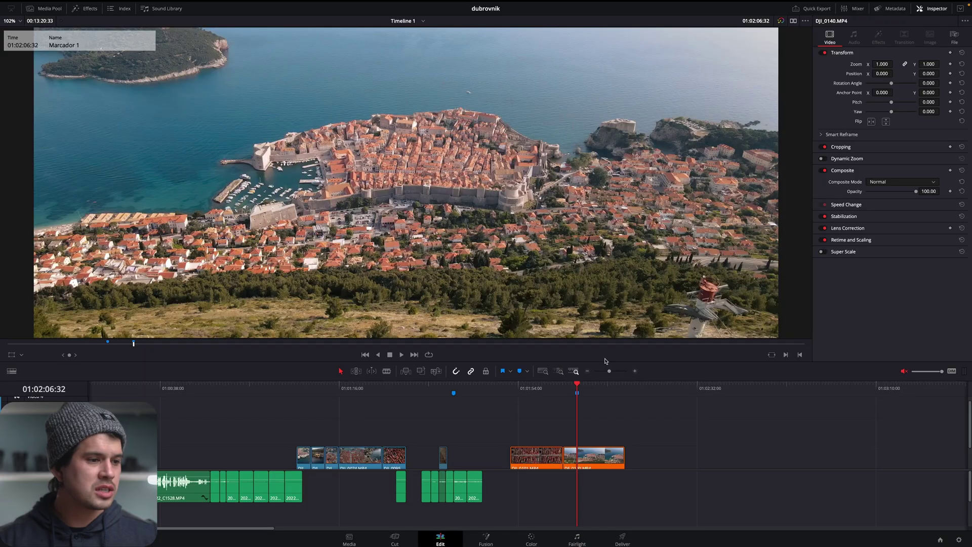
Render the In/Out Range as Job 2 from the Deliver page and bring up the exported clip.
{"action": "left_click", "coordinate": [624, 539]}
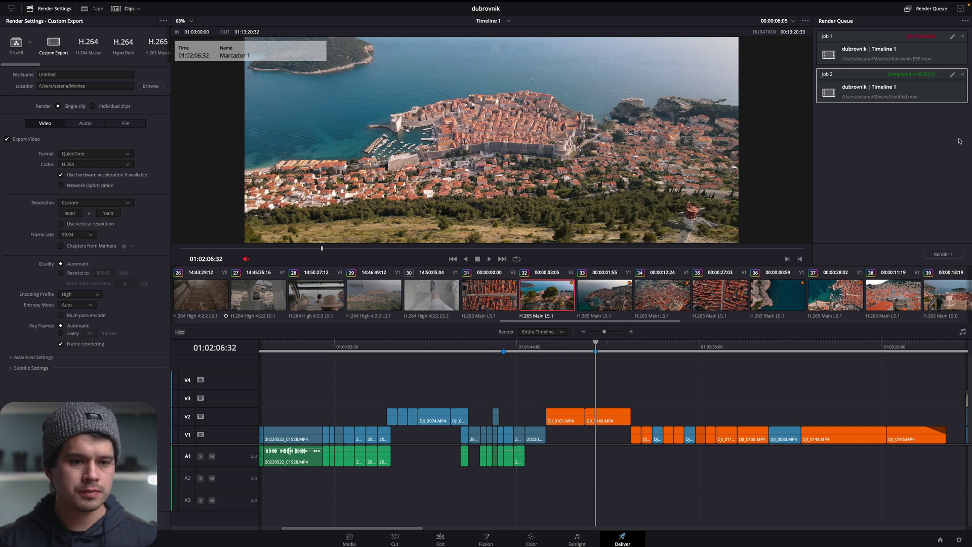
{"action": "left_click", "coordinate": [944, 254]}
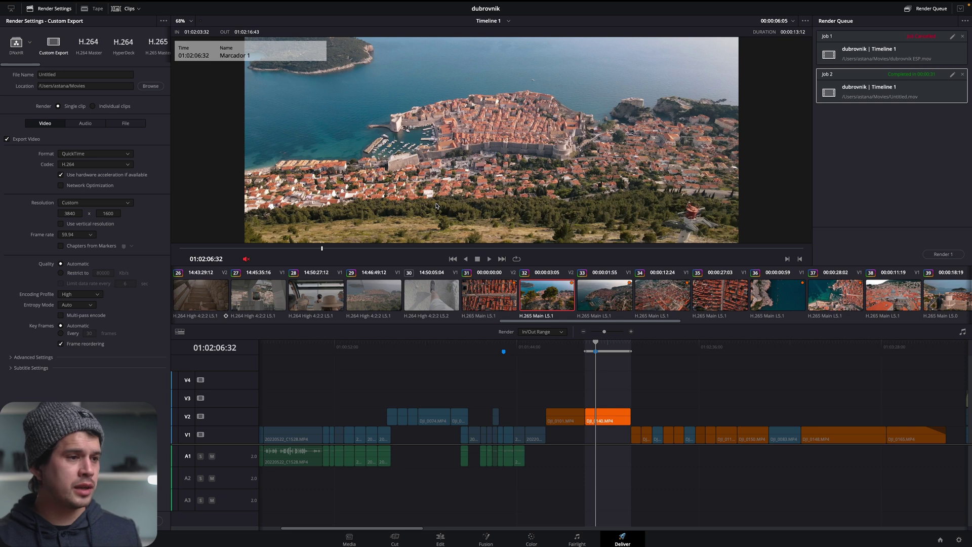
{"action": "key", "text": "super+Tab"}
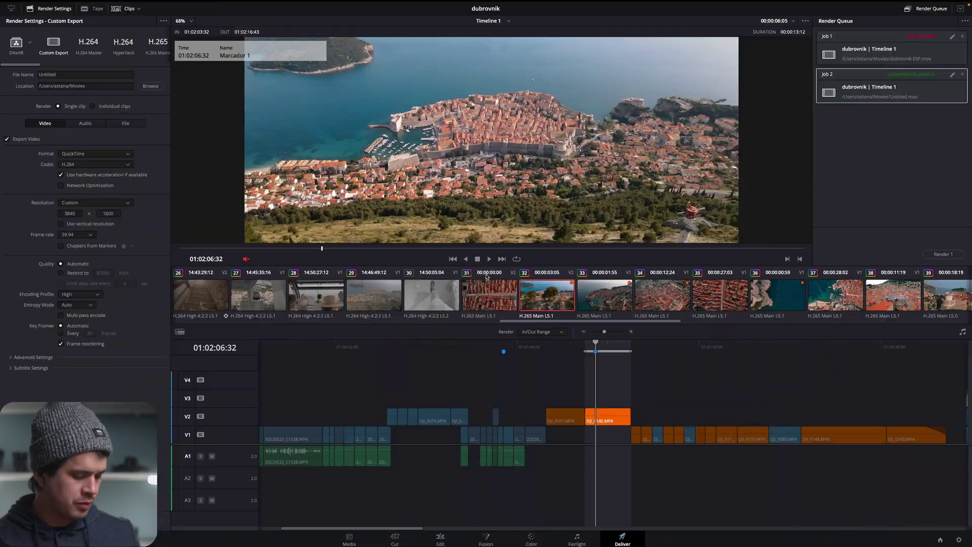
{"action": "key", "text": "super+Tab"}
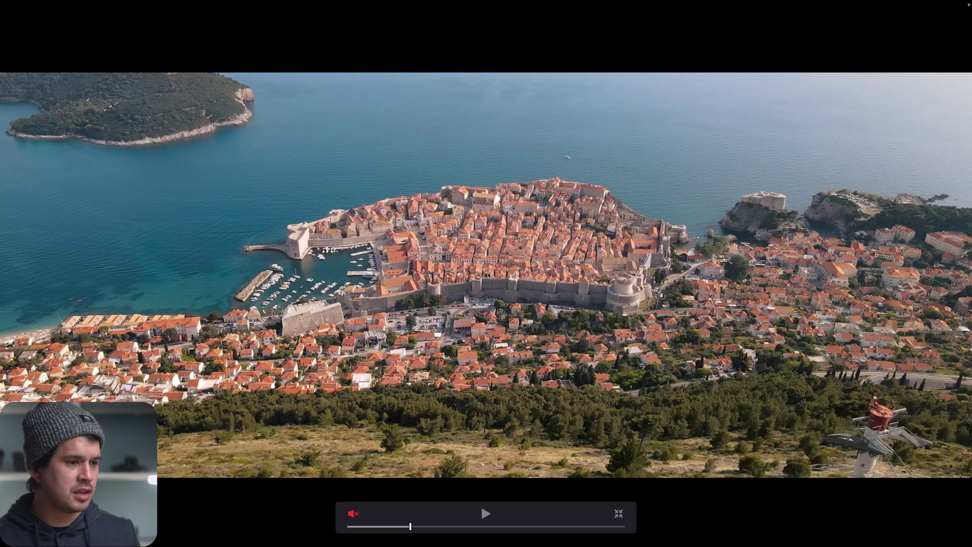
Switch back to Resolve and toggle full-screen playback to compare it with the export.
{"action": "key", "text": "super+Tab"}
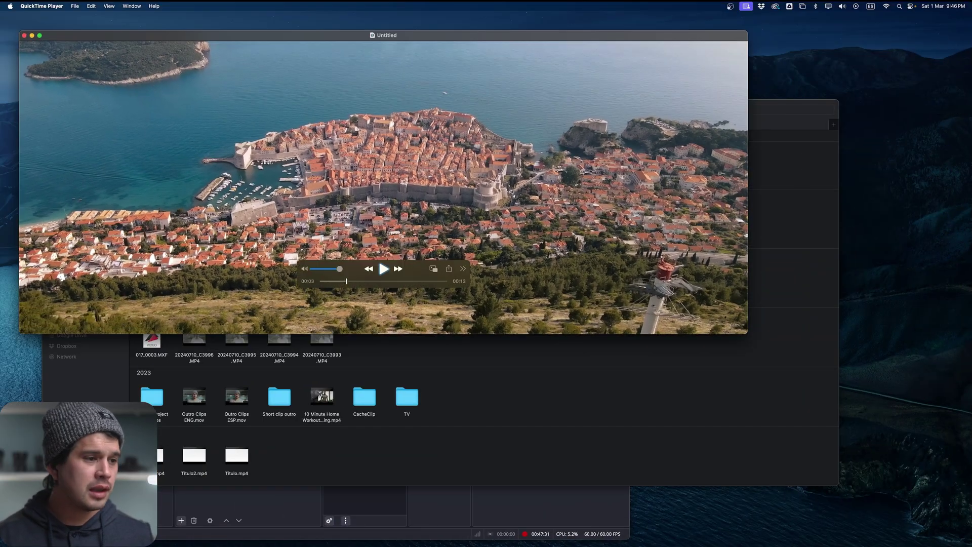
{"action": "key", "text": "ctrl+super+f"}
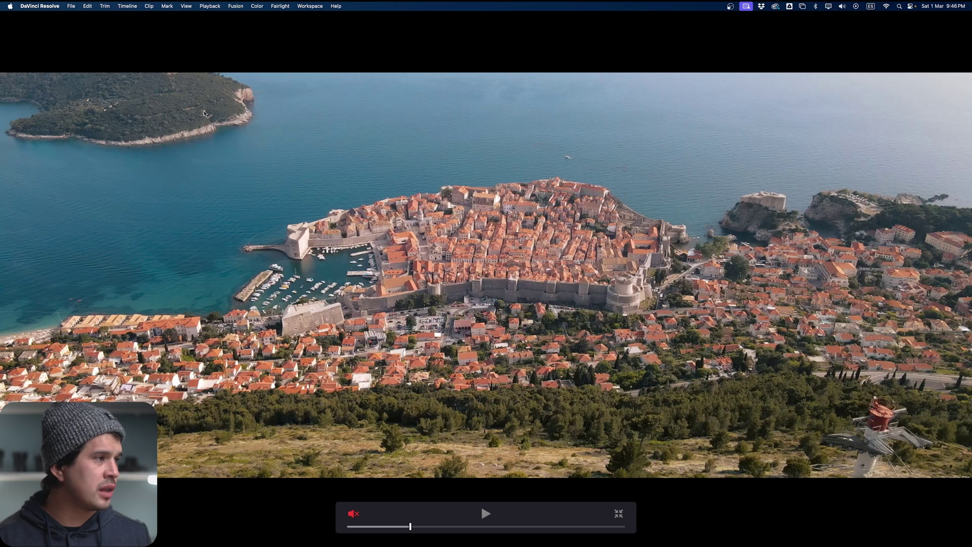
Open DaVinci Resolve Preferences and review the General page.
{"action": "left_click", "coordinate": [27, 9]}
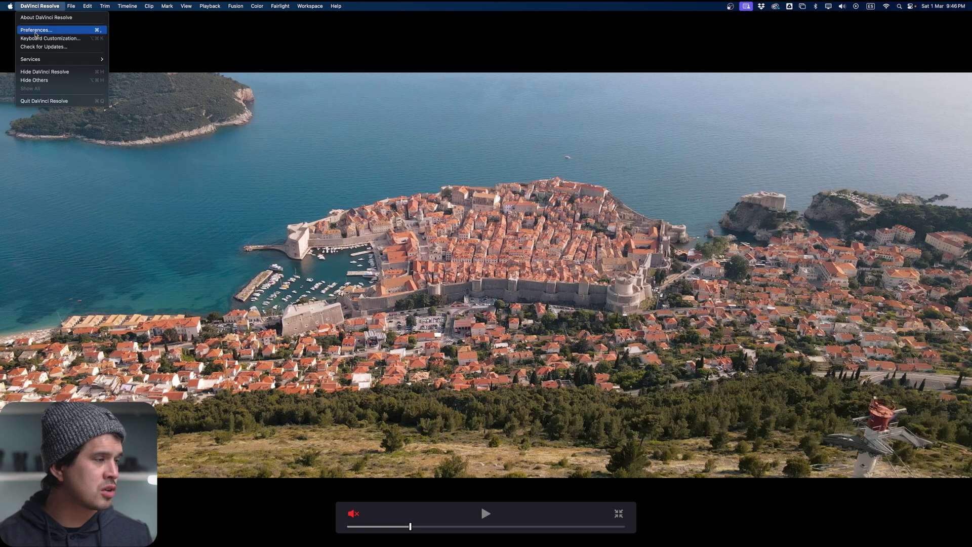
{"action": "left_click", "coordinate": [36, 32]}
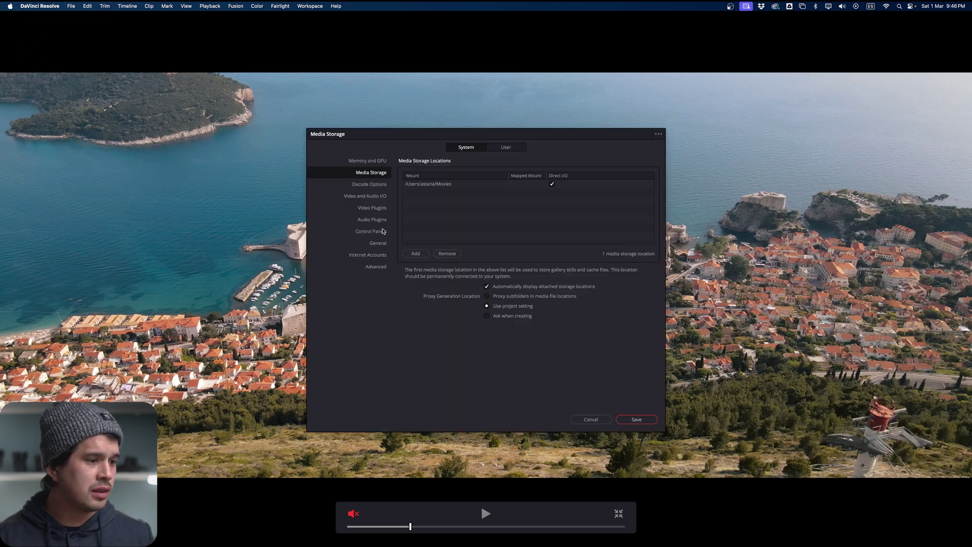
{"action": "left_click", "coordinate": [380, 243]}
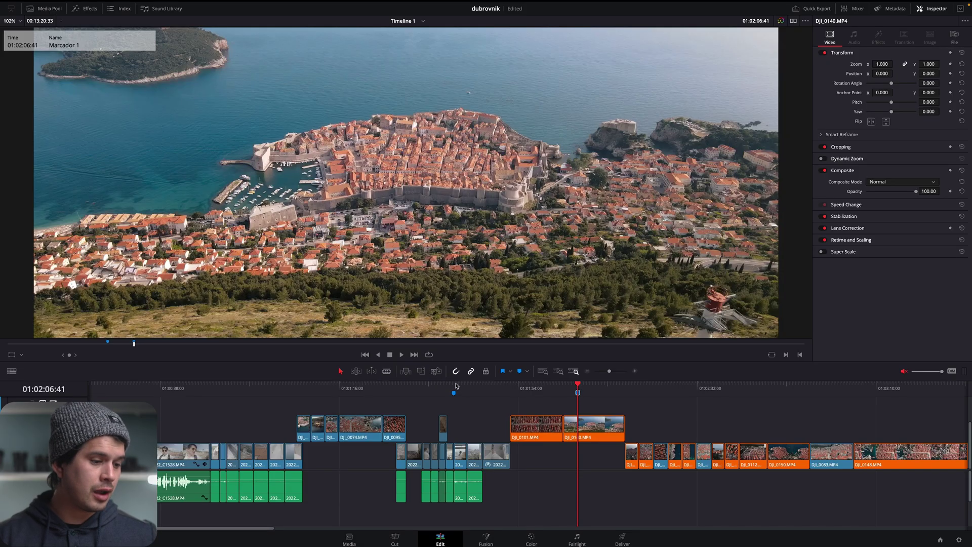
Jump to the second marker on the cable-car clip and open Color Management beside the viewer.
{"action": "left_click", "coordinate": [455, 386]}
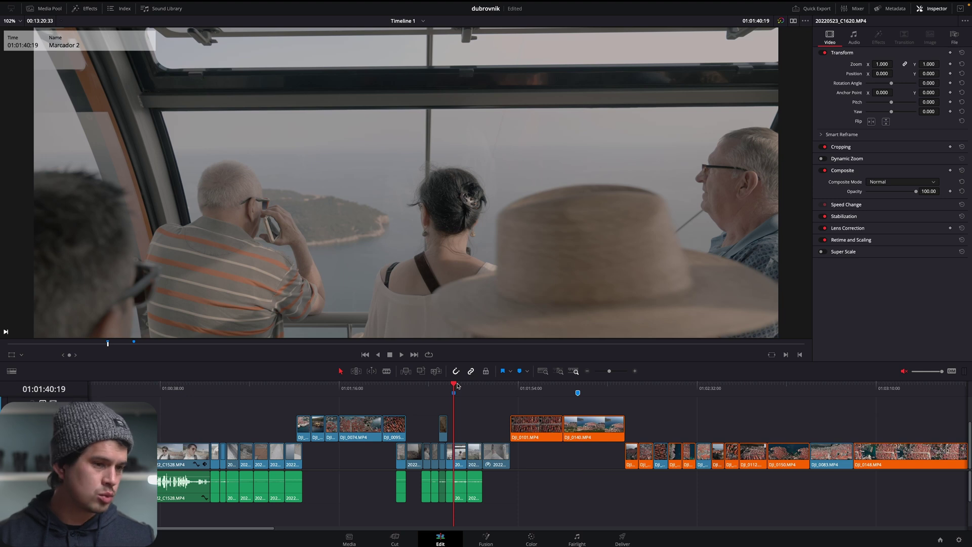
{"action": "left_click", "coordinate": [959, 540]}
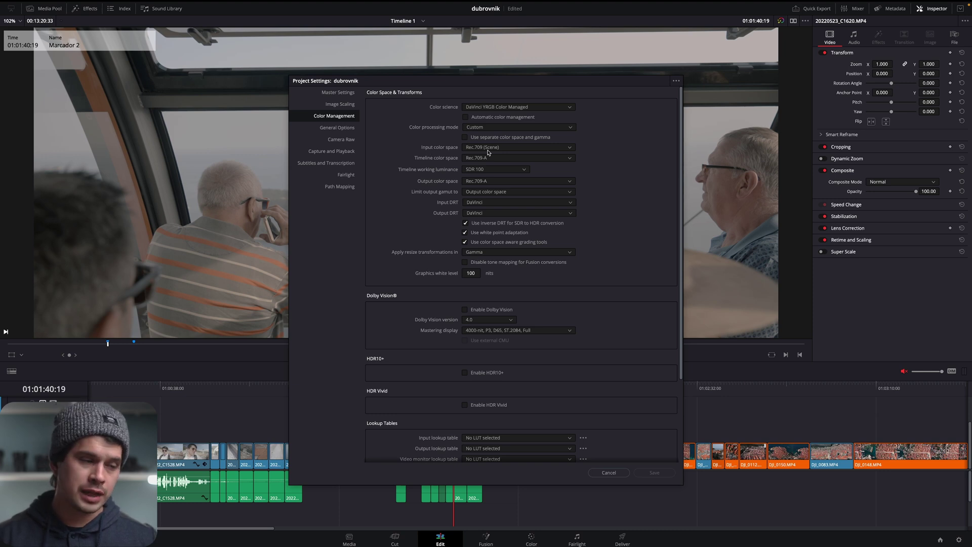
{"action": "left_click_drag", "start_coordinate": [464, 85], "coordinate": [586, 69]}
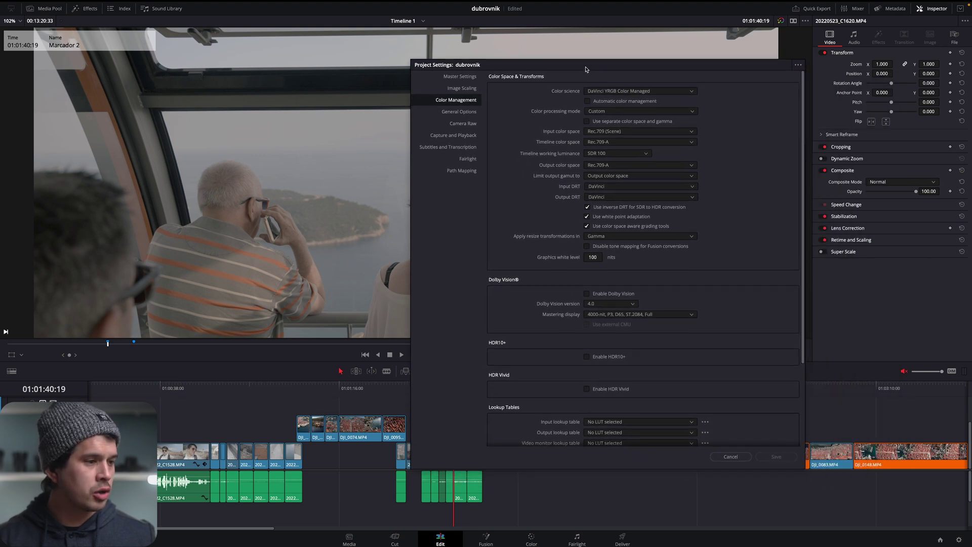
Set the input colour space to S-Gamut3.Cine/S-Log3 and save the project settings.
{"action": "left_click", "coordinate": [611, 133]}
{"action": "scroll", "coordinate": [659, 182], "scroll_direction": "up", "scroll_amount": 6}
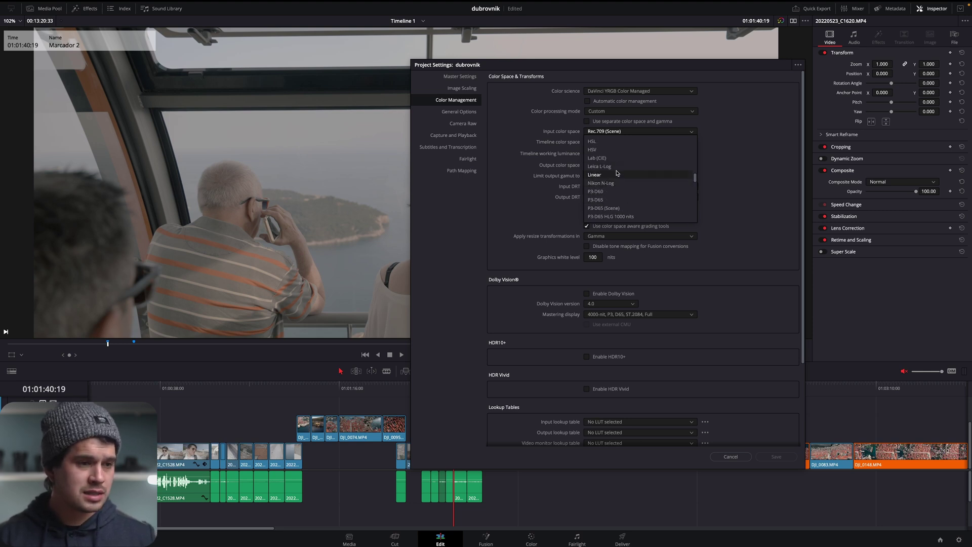
{"action": "scroll", "coordinate": [626, 173], "scroll_direction": "down", "scroll_amount": 6}
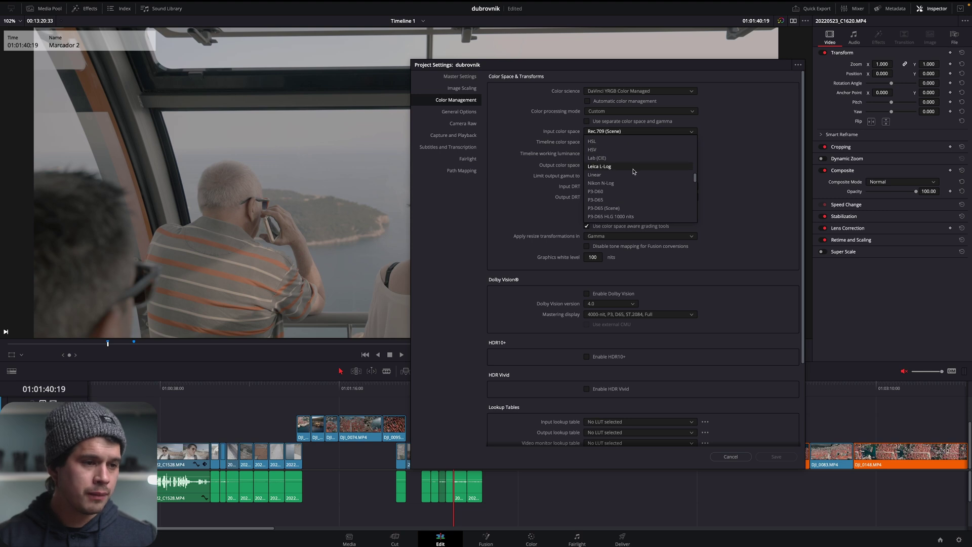
{"action": "scroll", "coordinate": [632, 165], "scroll_direction": "down", "scroll_amount": 5}
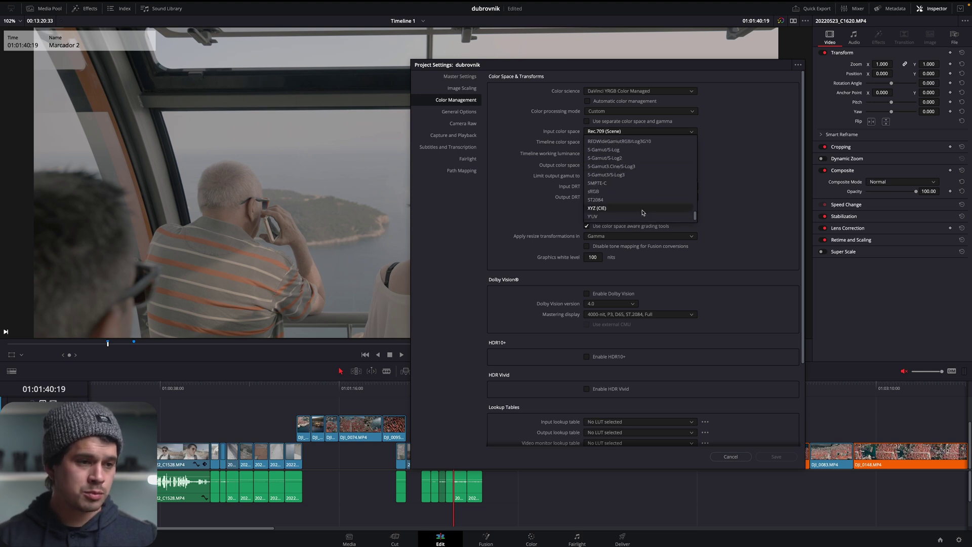
{"action": "left_click", "coordinate": [629, 167]}
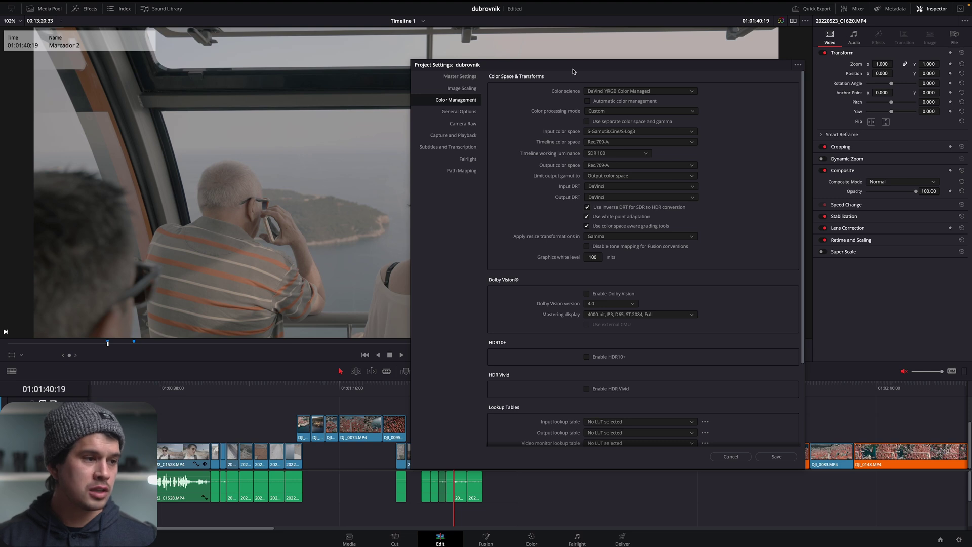
{"action": "left_click_drag", "start_coordinate": [571, 69], "coordinate": [700, 32]}
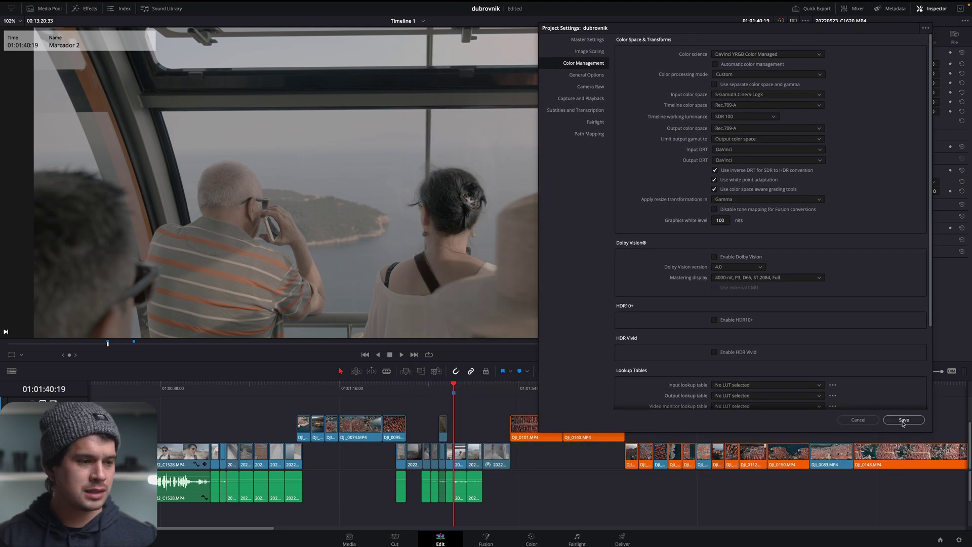
{"action": "left_click", "coordinate": [904, 420]}
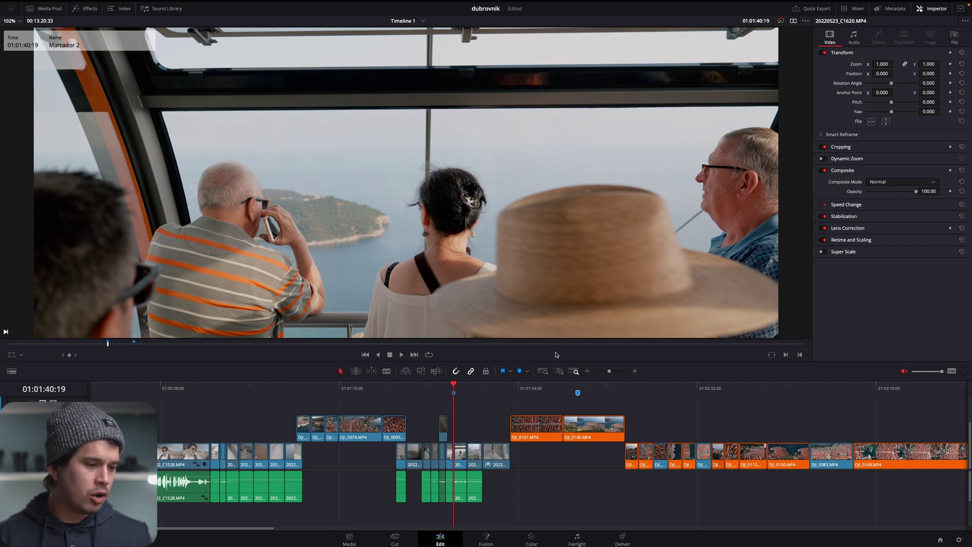
Play the walking clip to preview the log footage, then jump to the DJI_0101 rooftop clip.
{"action": "left_click", "coordinate": [482, 394]}
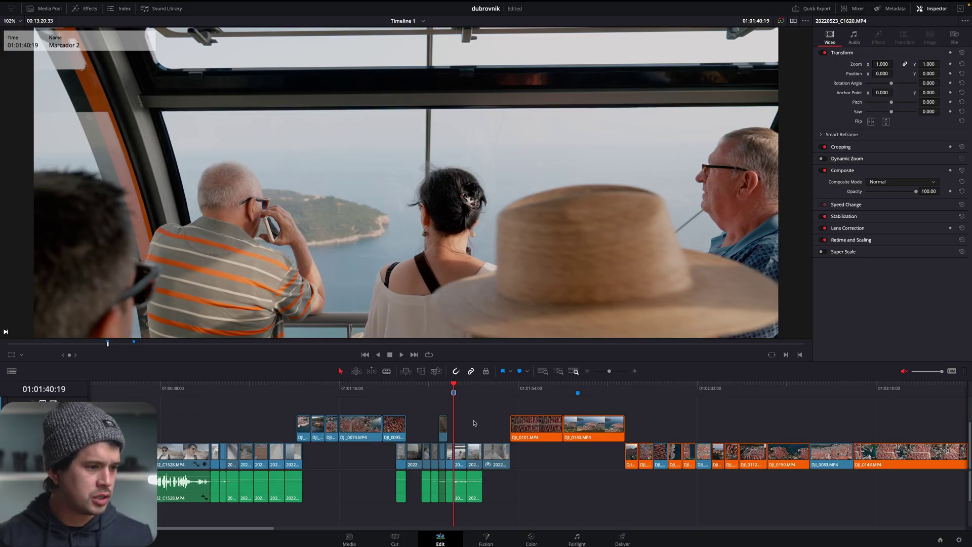
{"action": "key", "text": "space"}
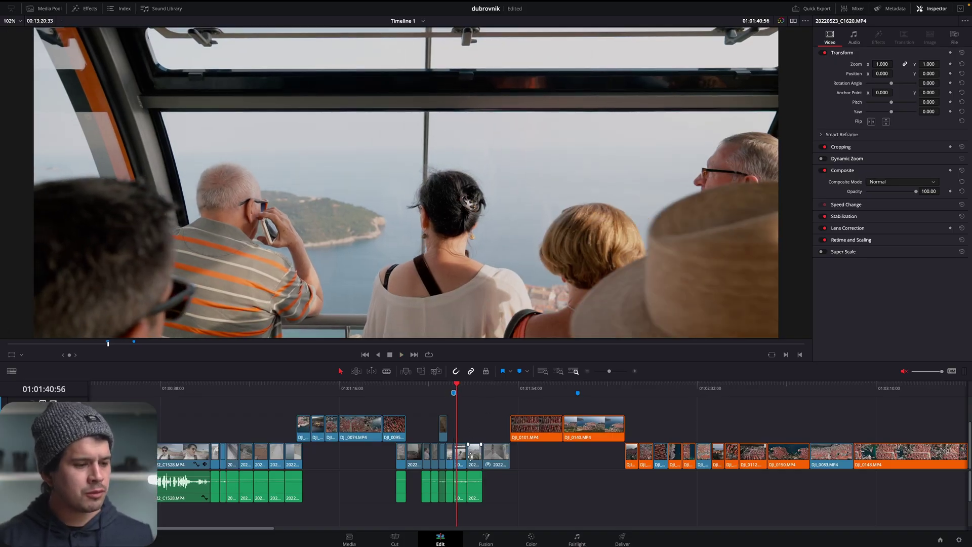
{"action": "left_click", "coordinate": [530, 389]}
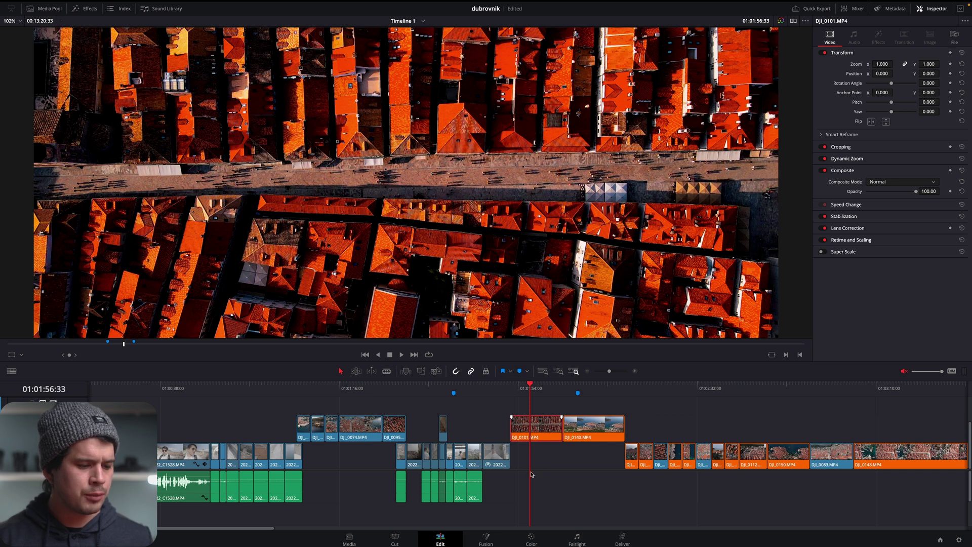
On the Color page, set the DJI_0101 rooftop clip's input colour space to Same as Timeline.
{"action": "left_click", "coordinate": [530, 539]}
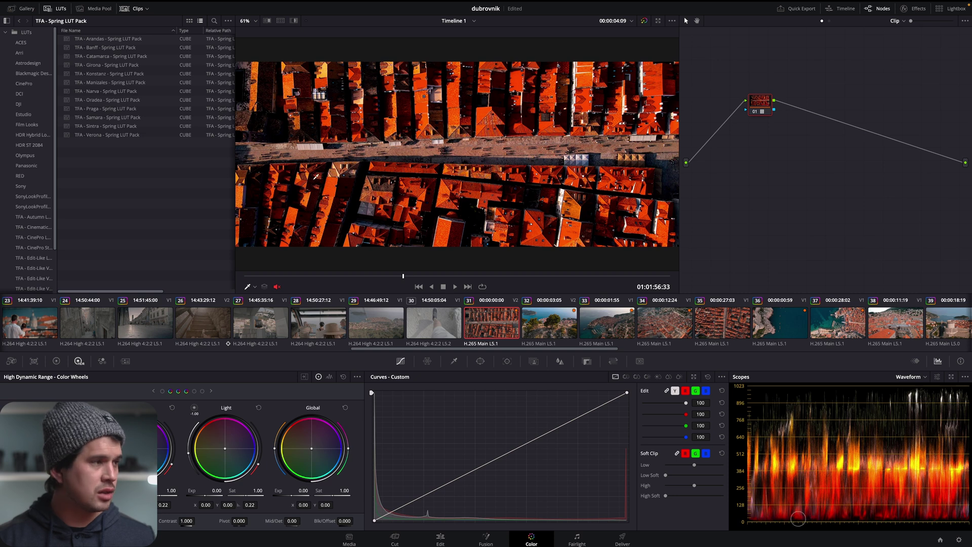
{"action": "left_click", "coordinate": [134, 12]}
{"action": "left_click", "coordinate": [133, 11]}
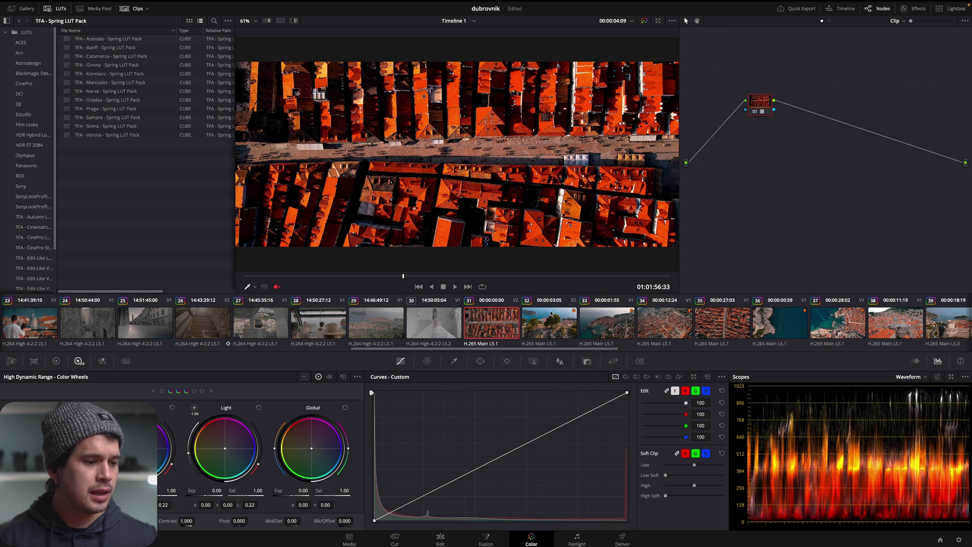
{"action": "right_click", "coordinate": [489, 321]}
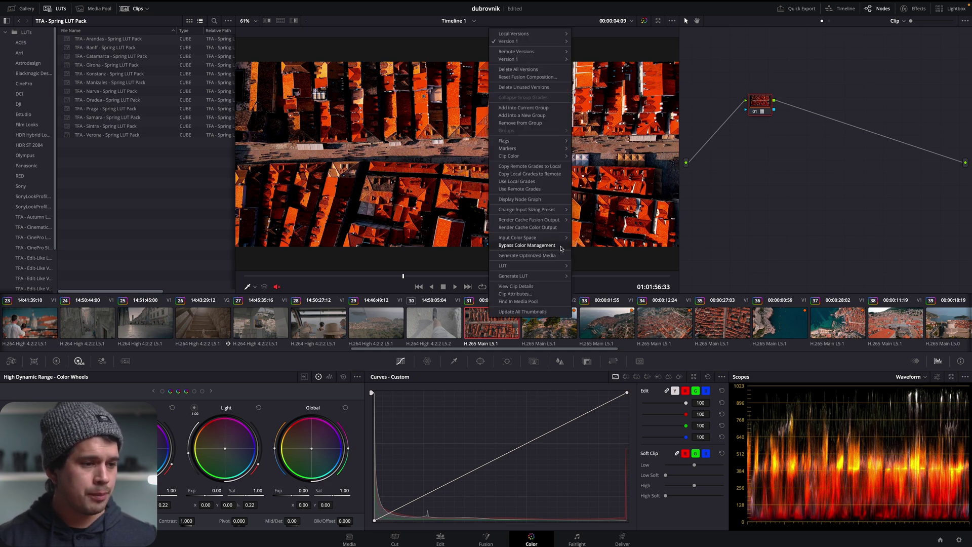
{"action": "mouse_move", "coordinate": [554, 241]}
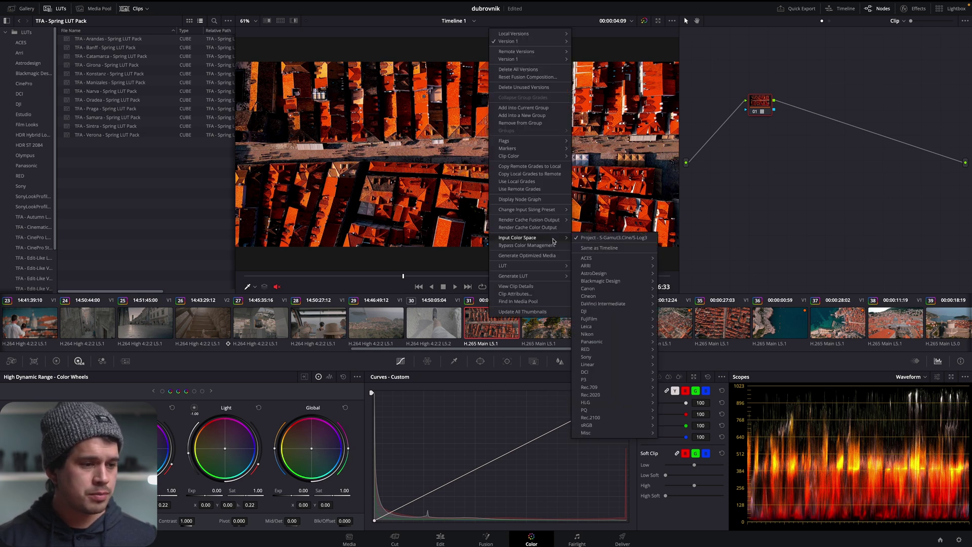
{"action": "left_click", "coordinate": [601, 248]}
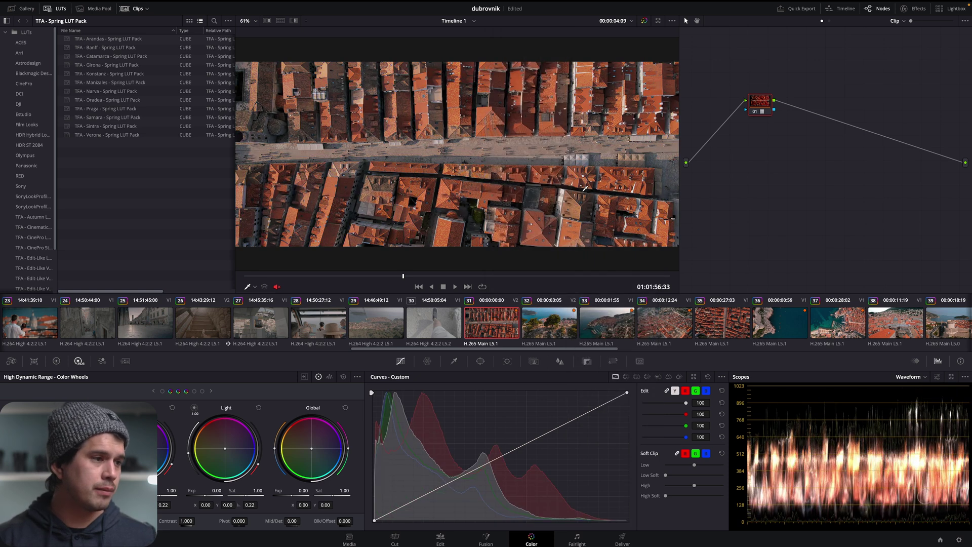